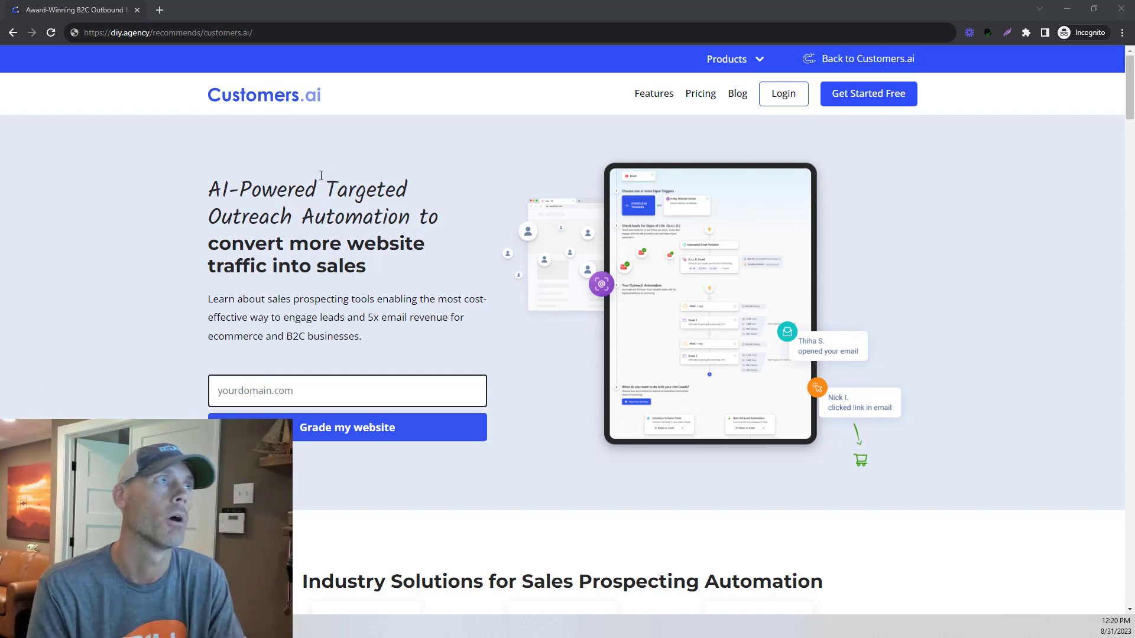
- Scroll the landing page past Industry Solutions and Lead Generation down to the Engagement features
scroll(449, 231, "down", 2)
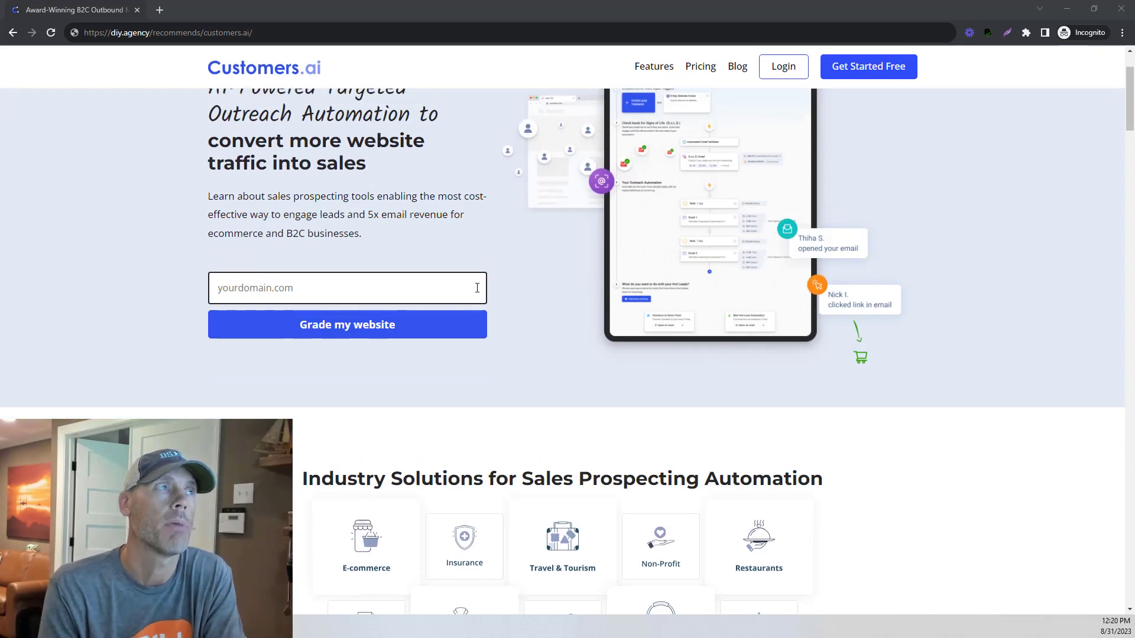
scroll(476, 283, "up", 2)
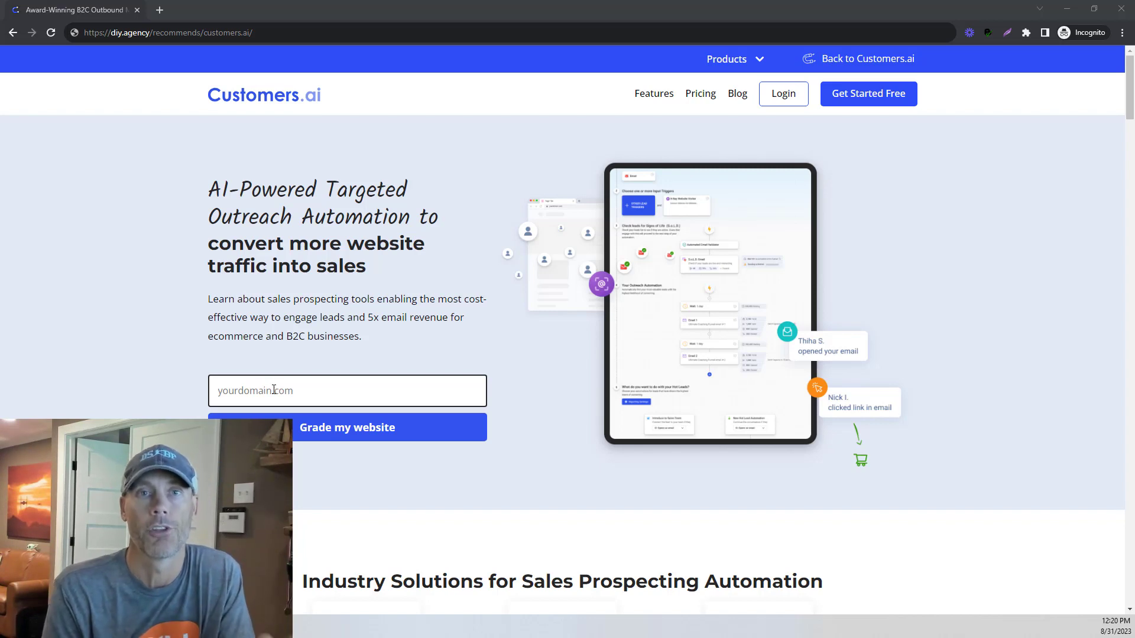
scroll(714, 359, "down", 7)
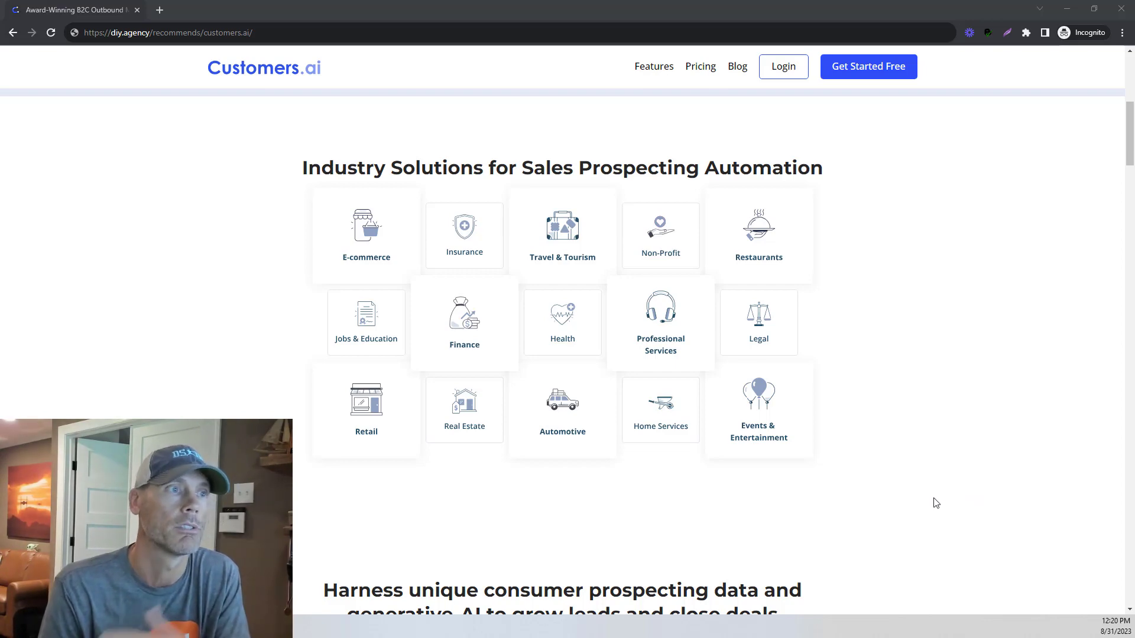
scroll(978, 486, "down", 5)
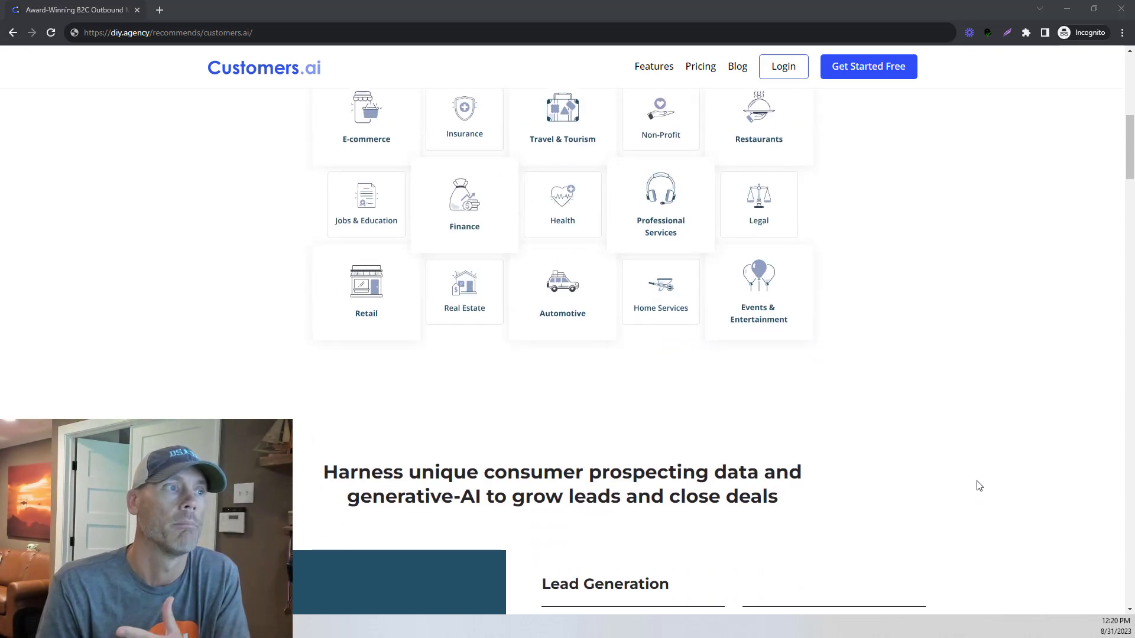
scroll(979, 486, "down", 3)
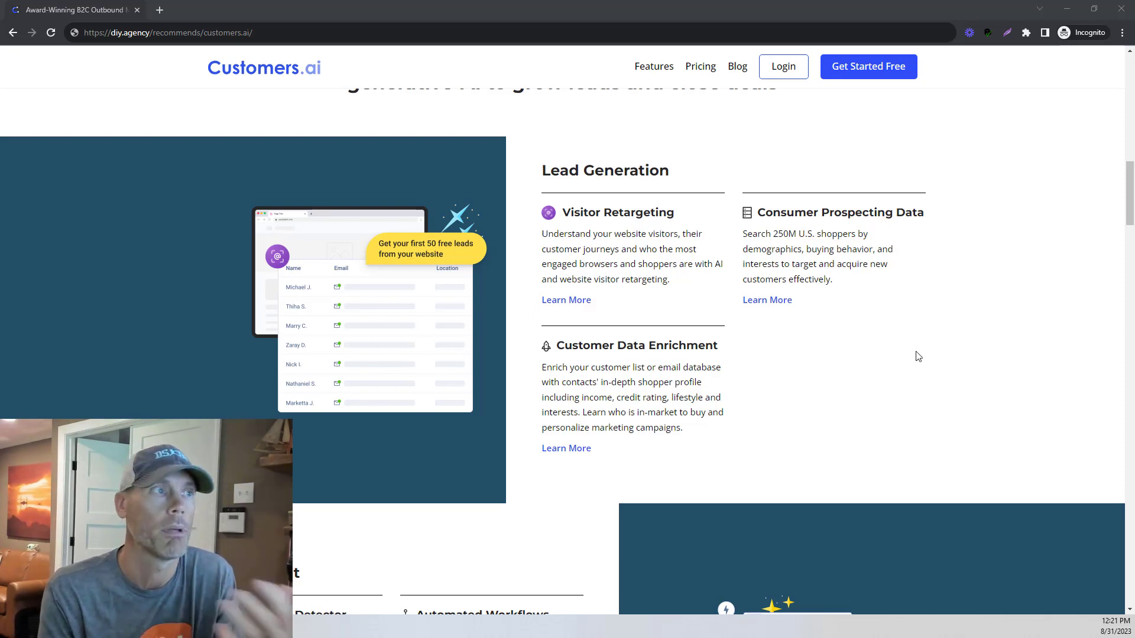
scroll(913, 357, "down", 4)
- Scroll through the Integrate and Analyze sections to the 'Find your first 50 leads for free' form
scroll(916, 353, "down", 2)
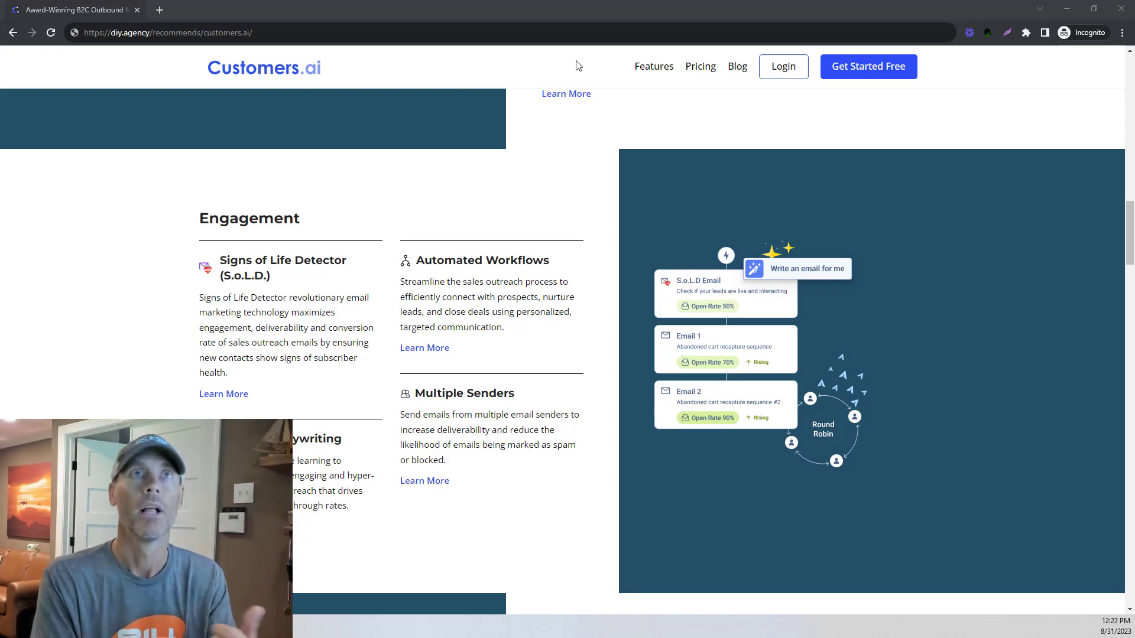
scroll(636, 195, "down", 2)
scroll(638, 195, "down", 6)
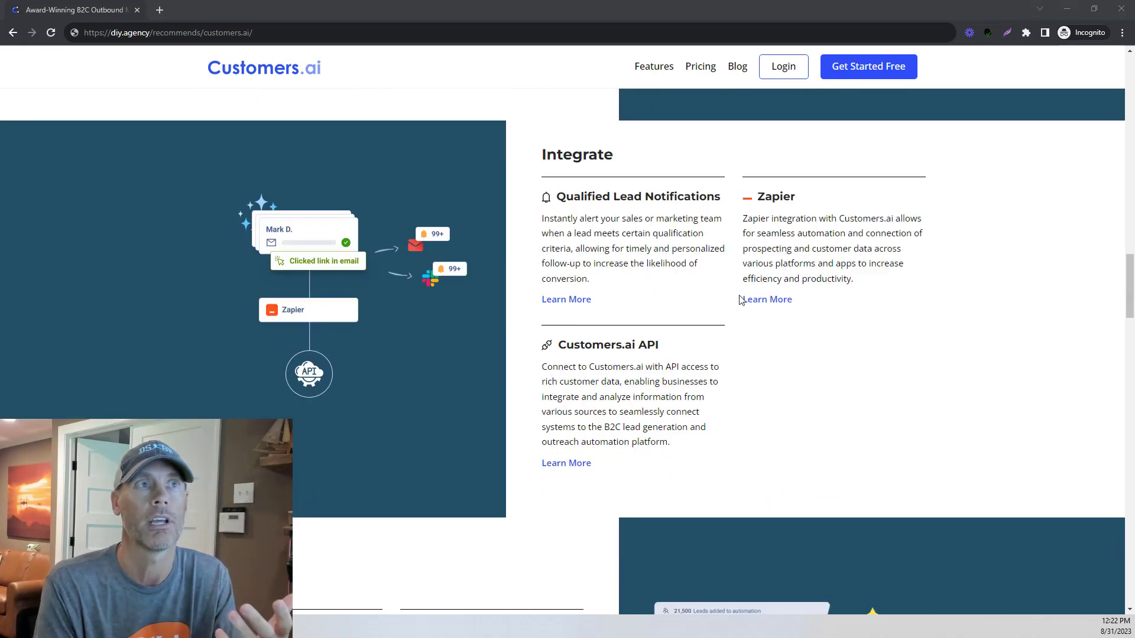
scroll(697, 307, "down", 8)
scroll(573, 304, "down", 11)
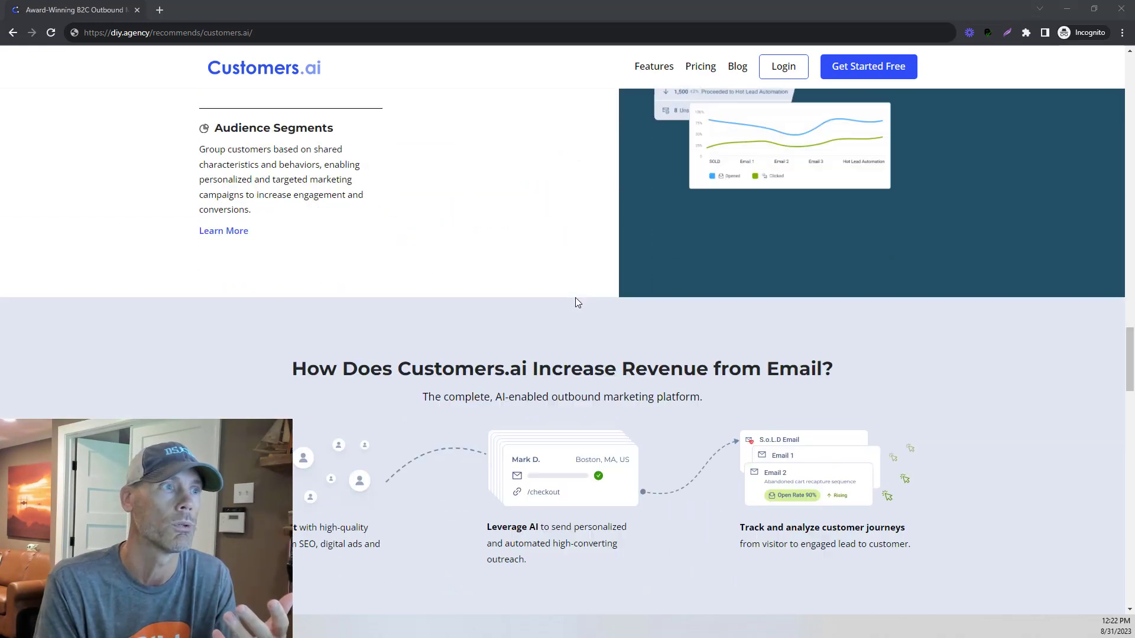
scroll(1013, 329, "down", 4)
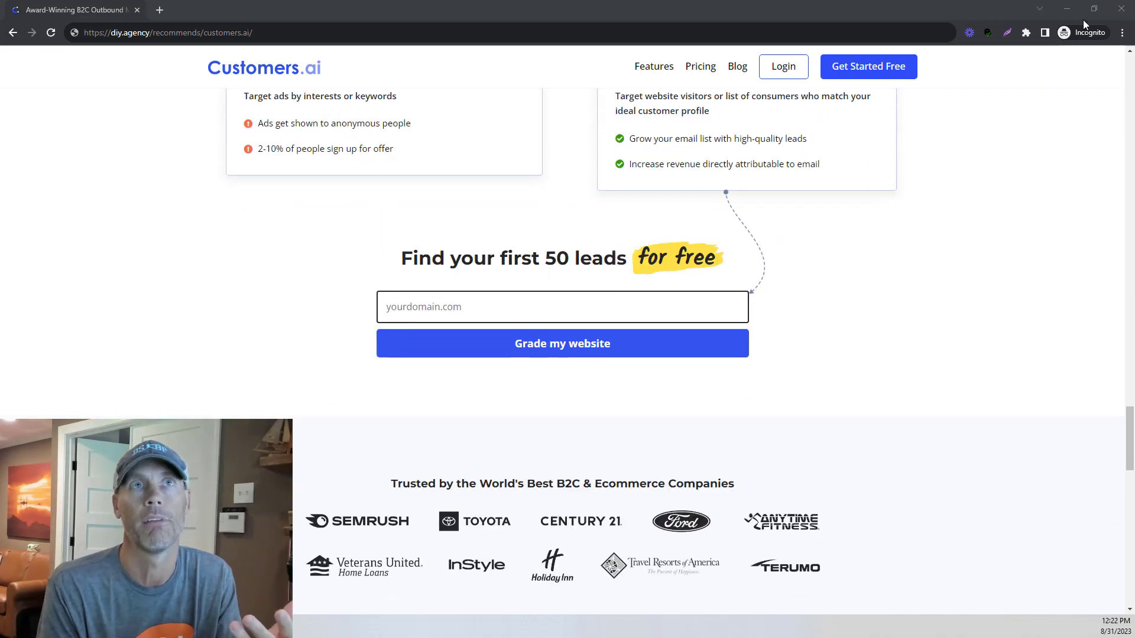
- Put away the marketing page and bring up the X-Ray Lead Generator Script setup in Integrations Settings
left_click(1068, 9)
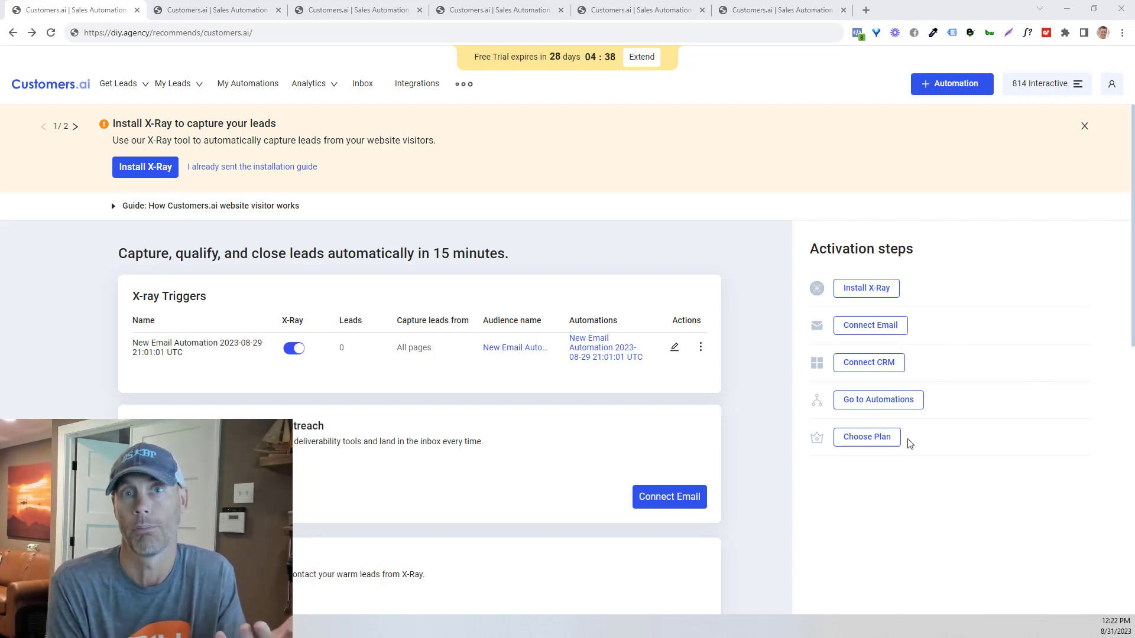
left_click(218, 13)
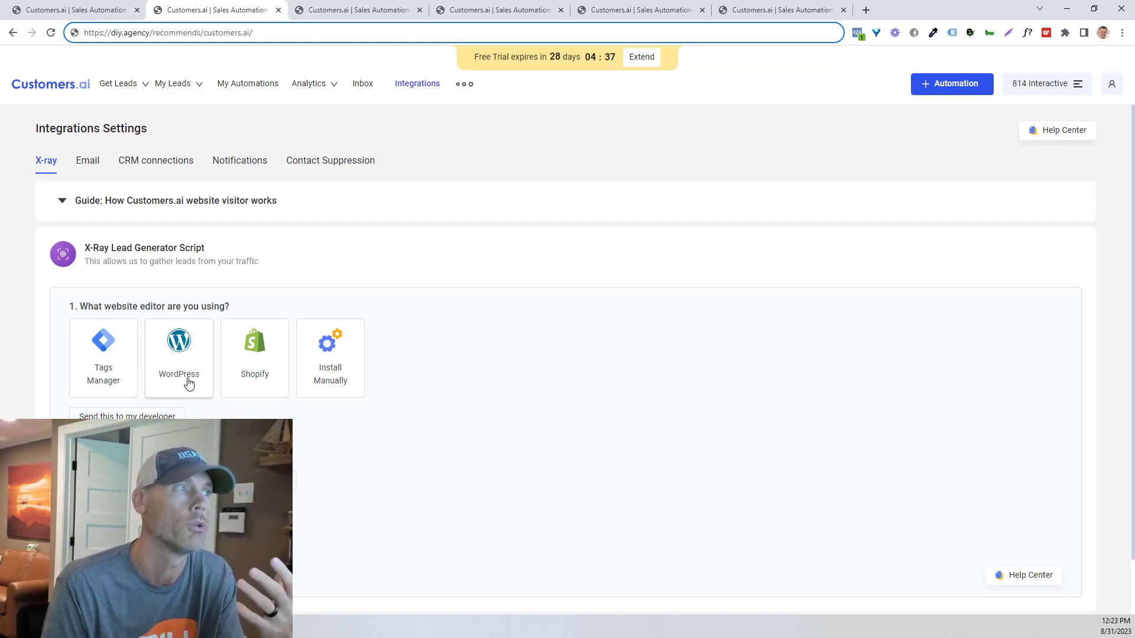
left_click(189, 384)
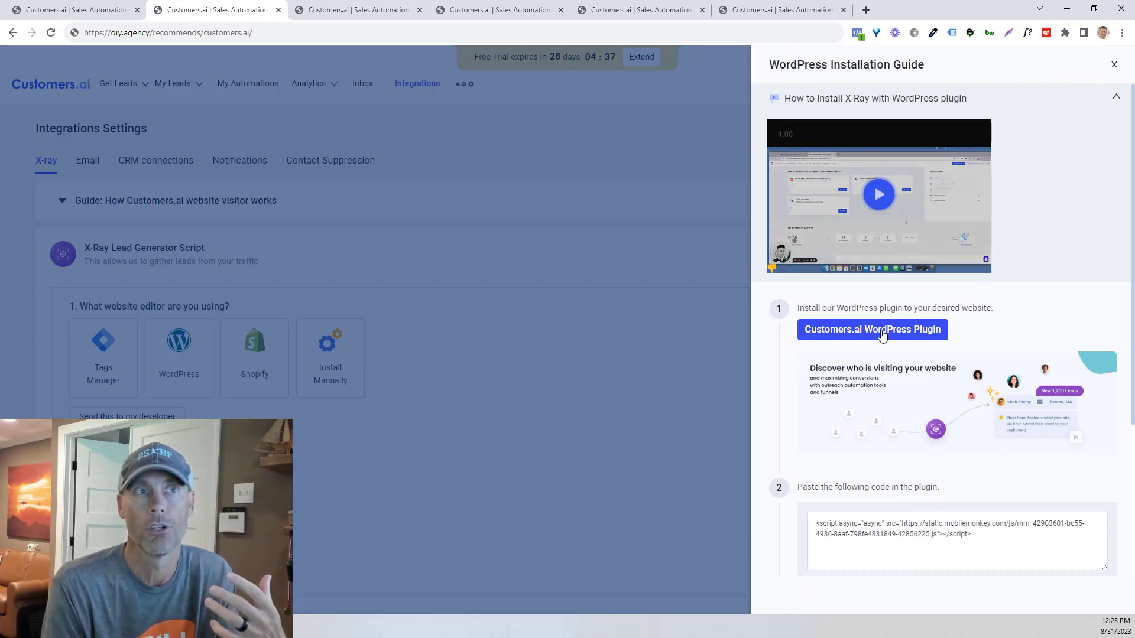
scroll(935, 327, "down", 2)
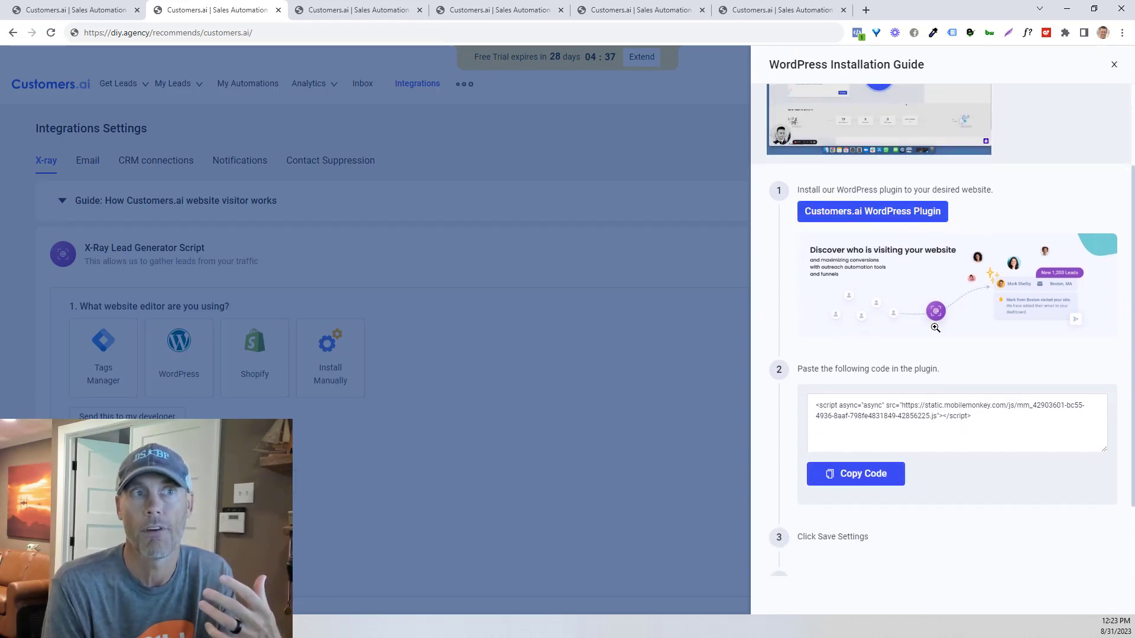
scroll(930, 324, "down", 2)
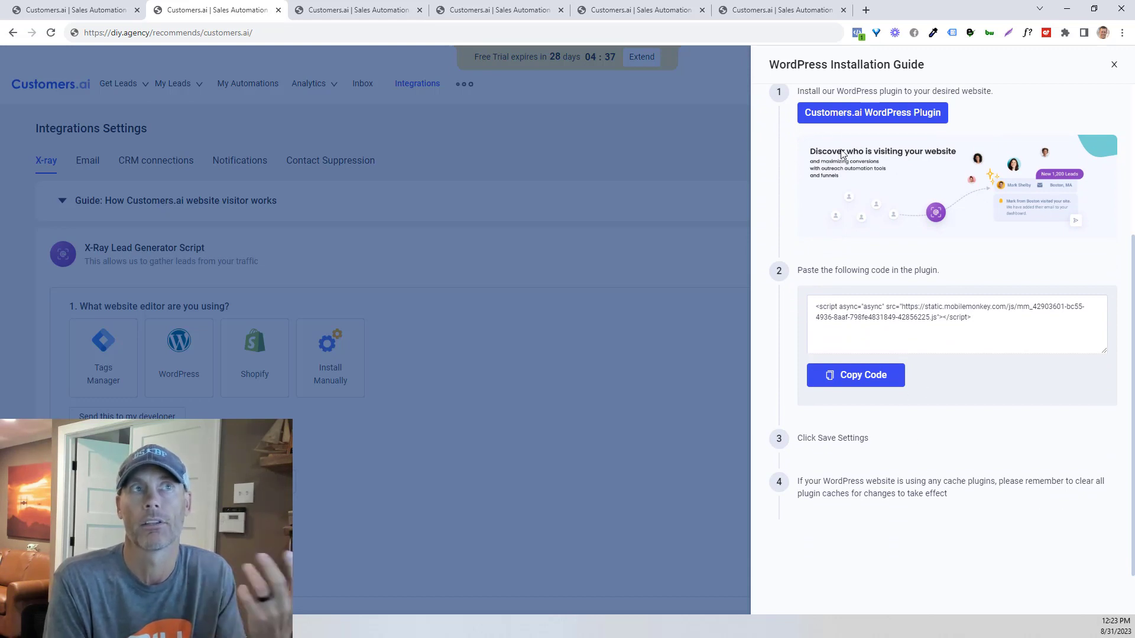
left_click(1114, 64)
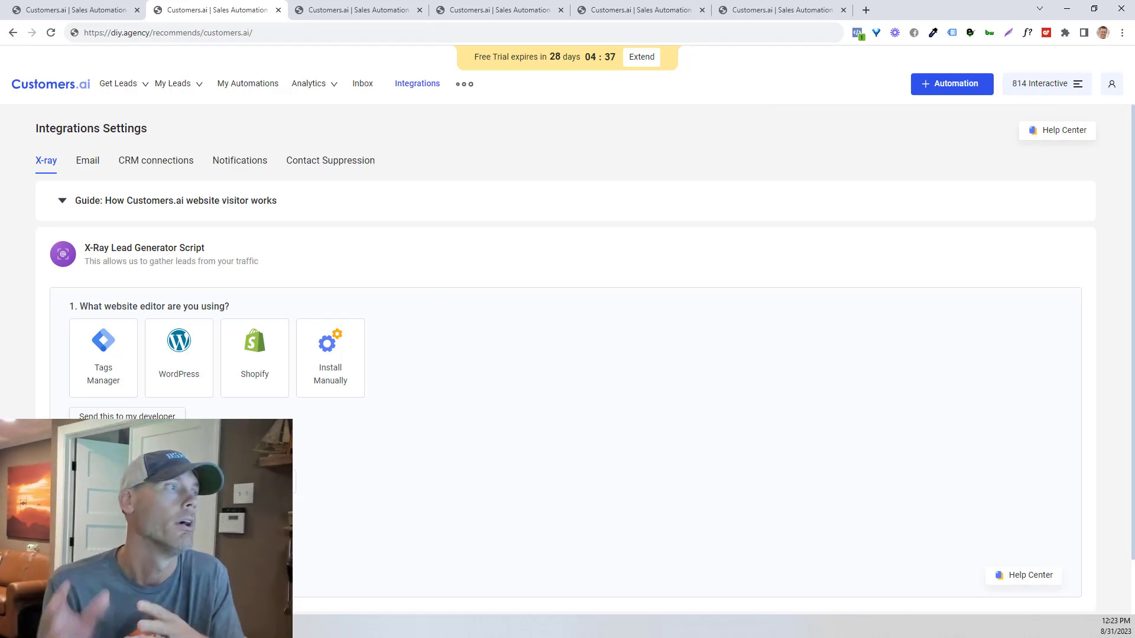
- Scroll the X-Ray setup to show the website editor choices and the verify-script step
scroll(566, 358, "down", 1)
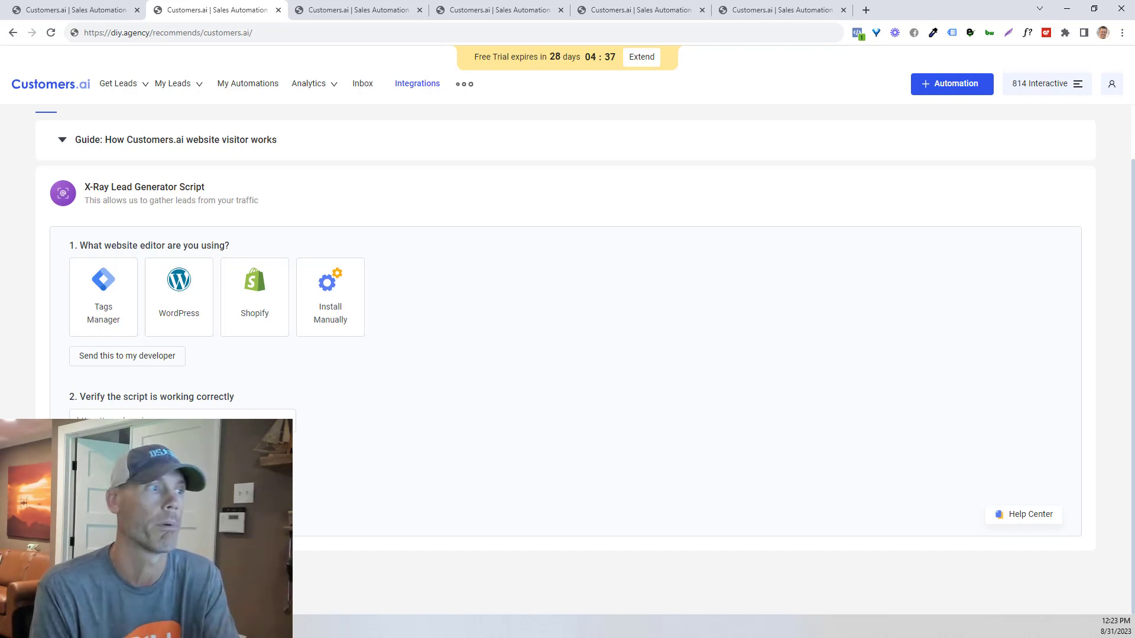
- Review the Connect Your Email Account dialog's business-email recommendation, then return to the dashboard unconnected
left_click(326, 9)
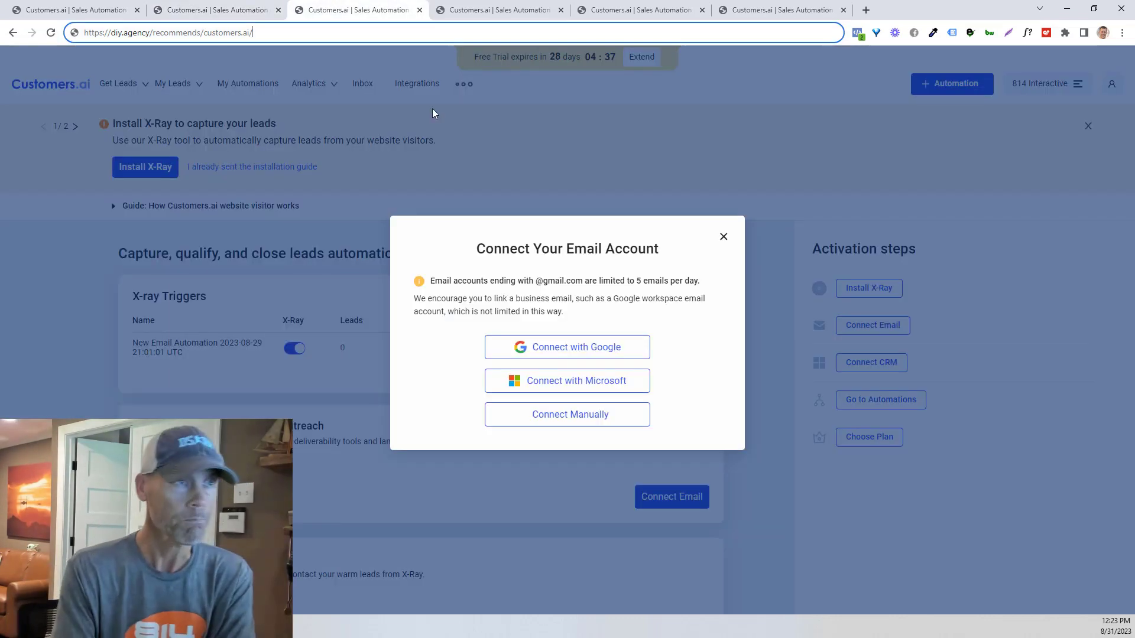
left_click(71, 10)
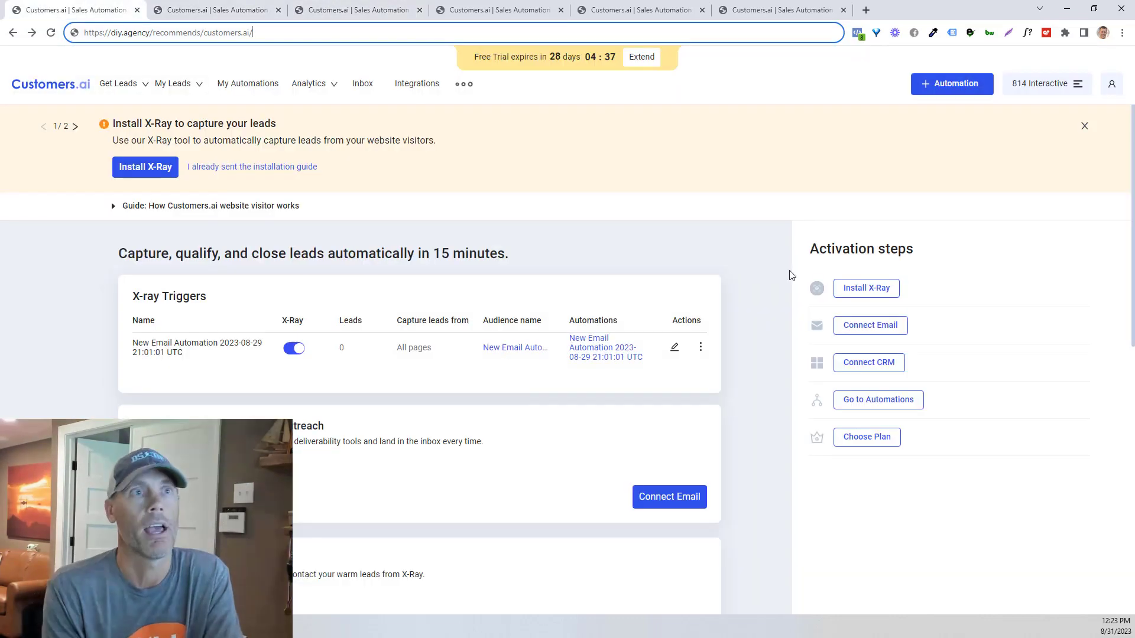
left_click(354, 9)
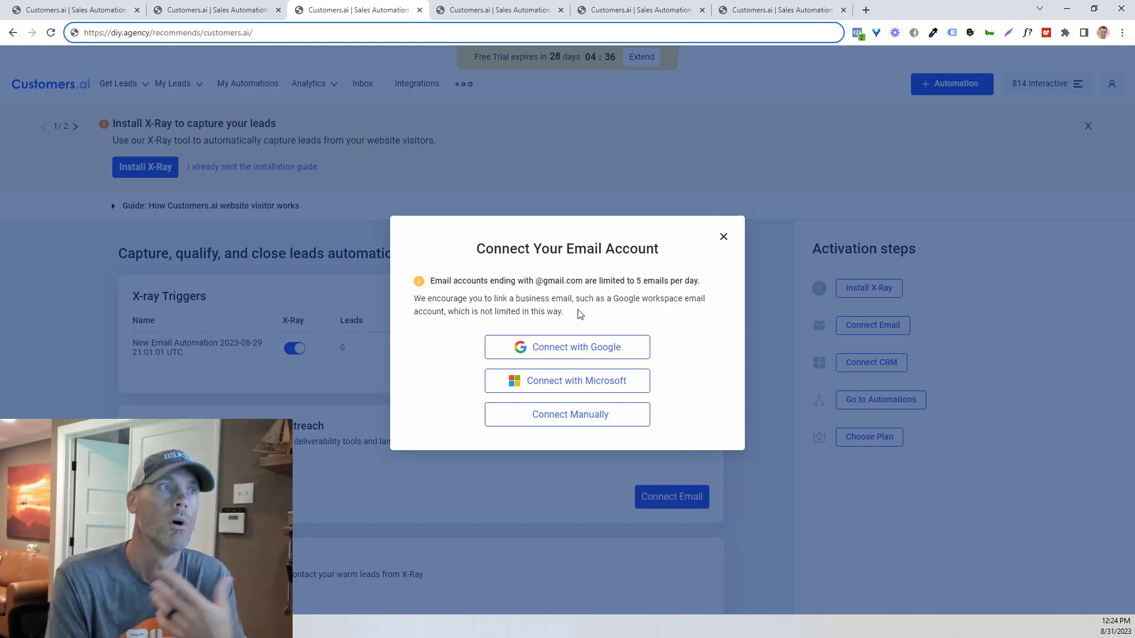
left_click_drag(515, 300, 685, 302)
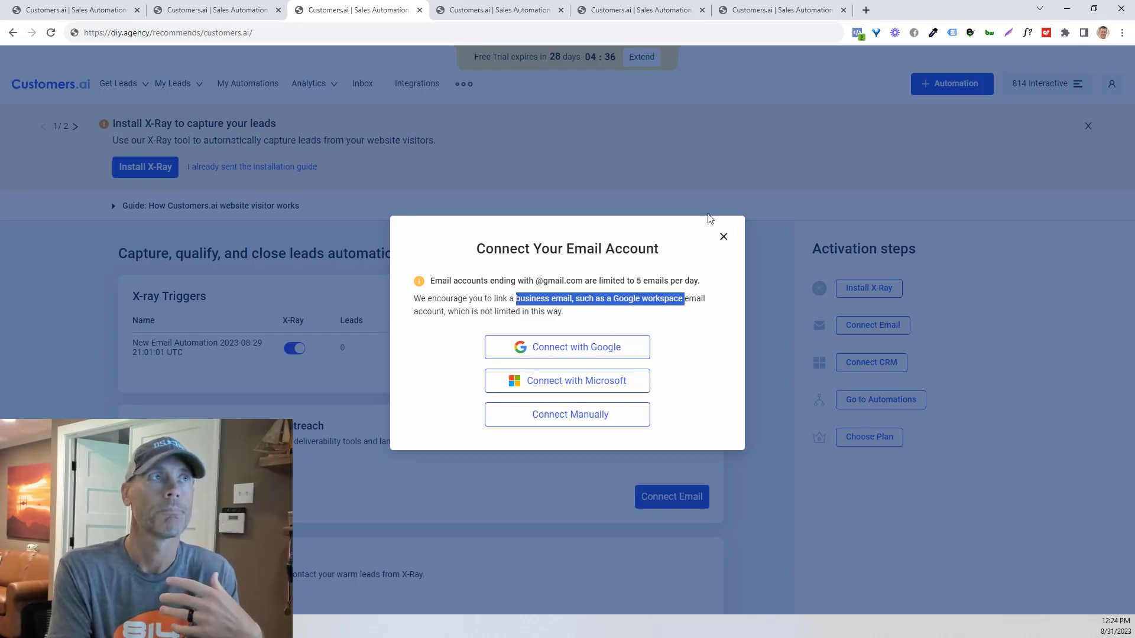
left_click(44, 8)
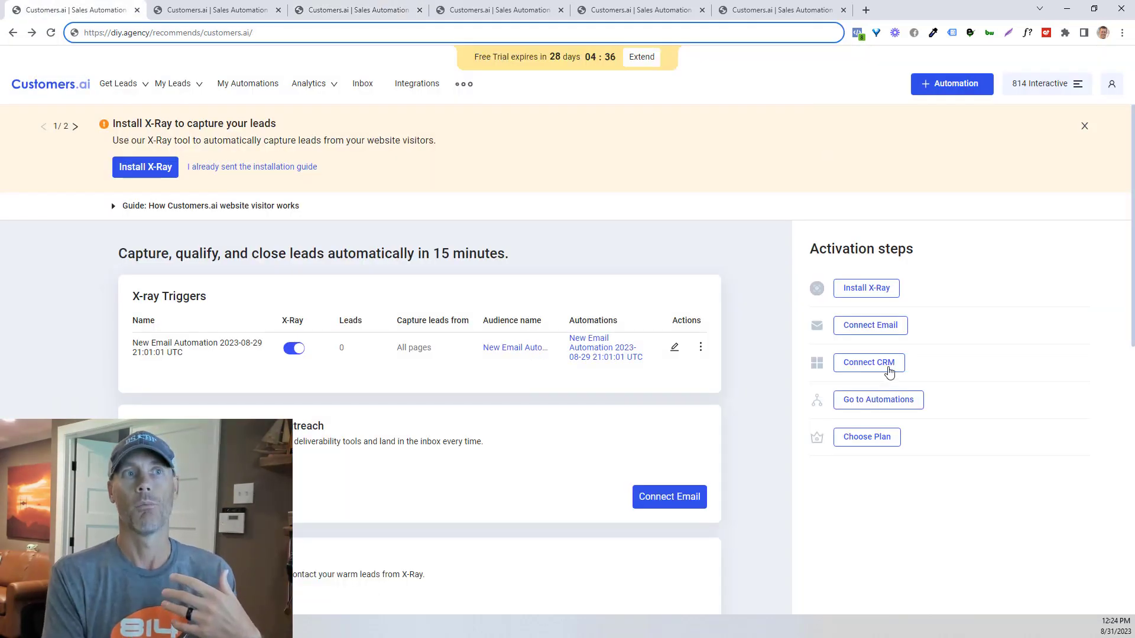
- Bring up the CRM connections integration page
left_click(520, 10)
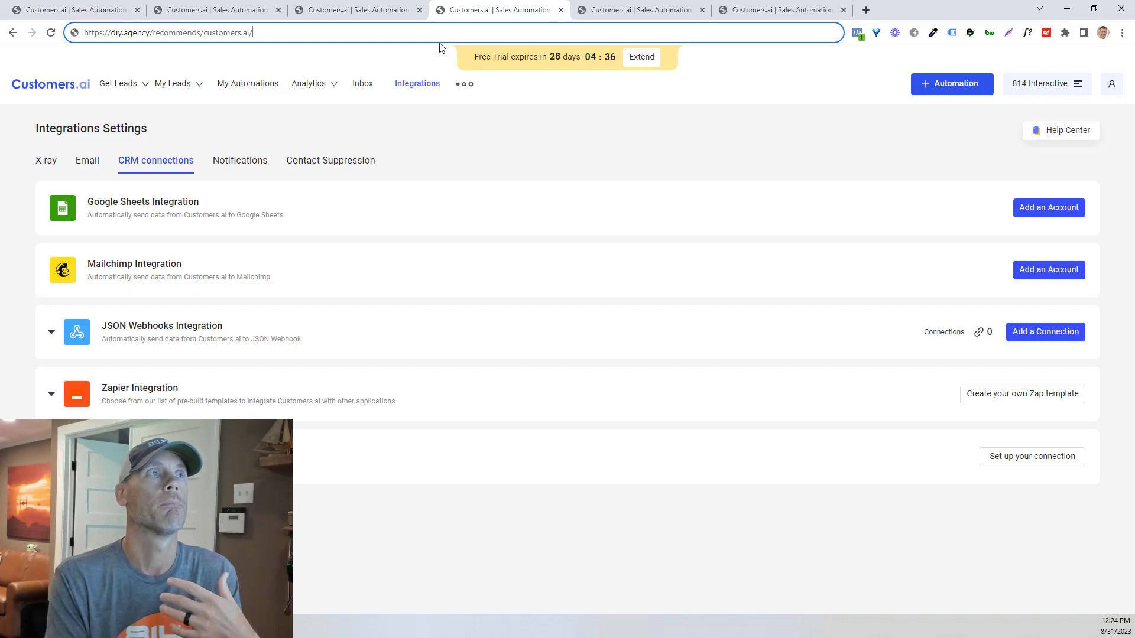
left_click(378, 10)
left_click(497, 10)
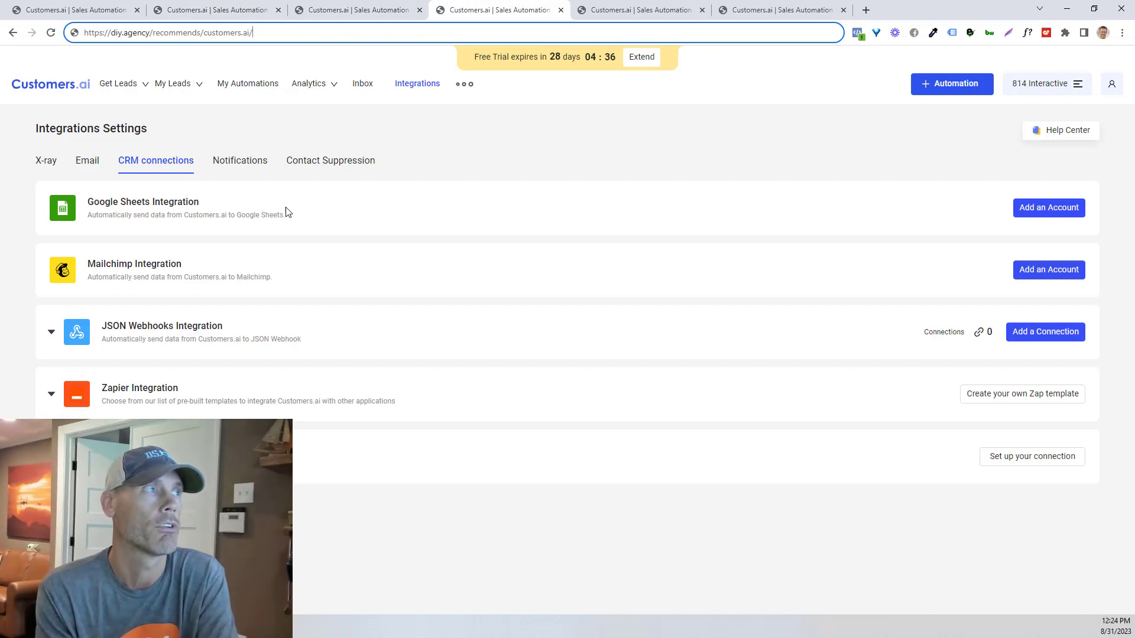
- Expand the Zapier integration and browse its API key and pre-built MobileMonkey Zap templates
left_click(52, 394)
scroll(354, 319, "down", 6)
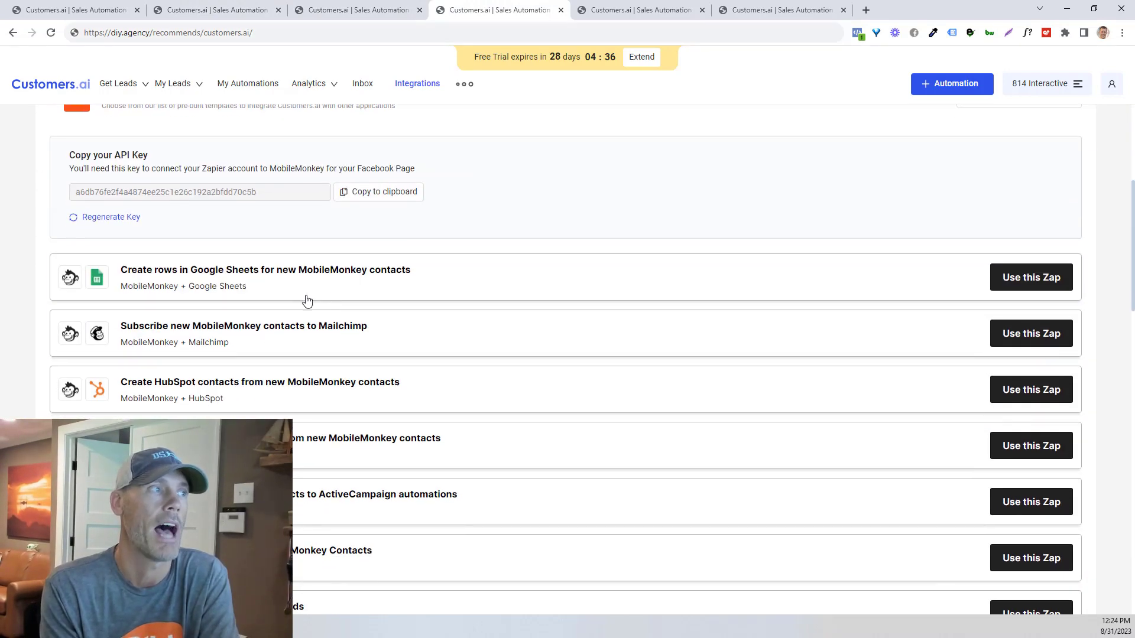
scroll(400, 284, "down", 3)
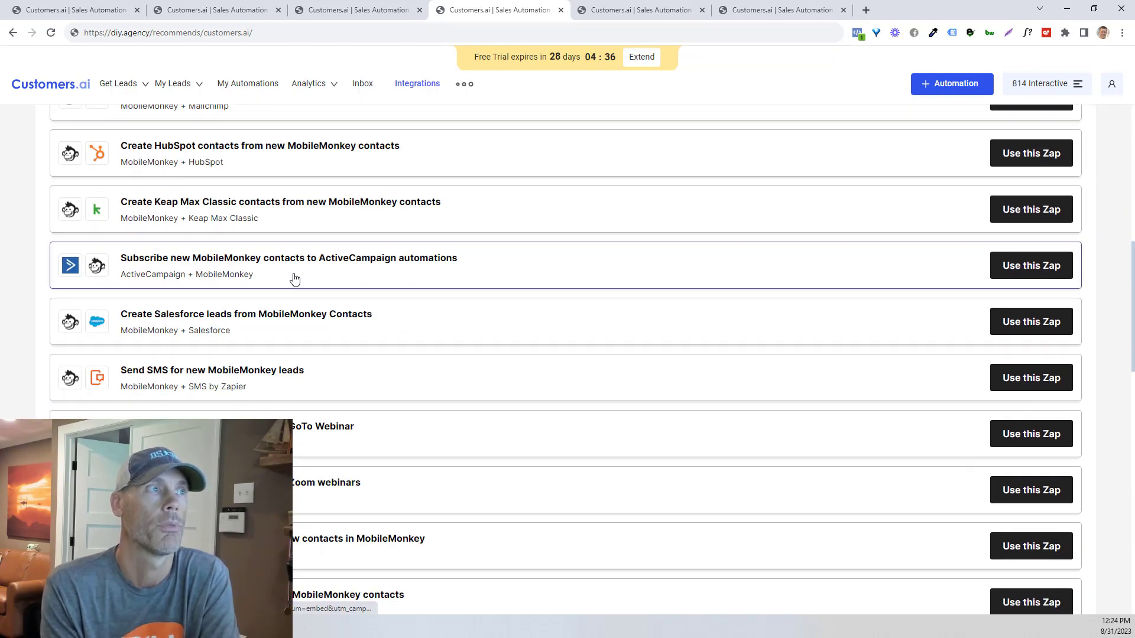
scroll(335, 318, "down", 2)
scroll(335, 317, "down", 2)
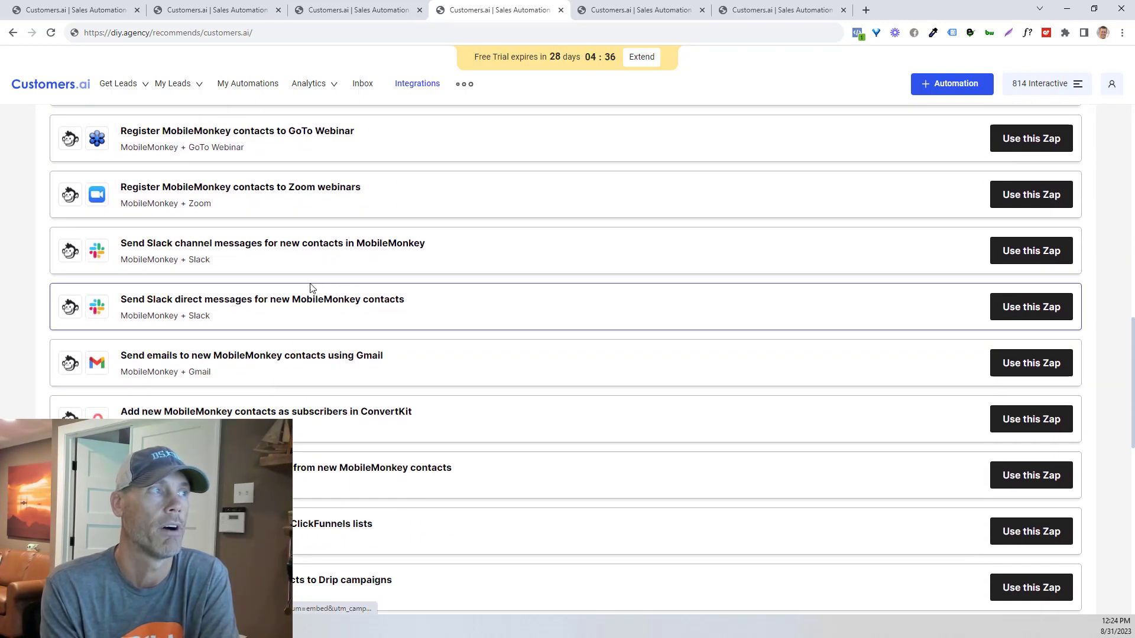
scroll(288, 305, "down", 3)
scroll(329, 317, "down", 8)
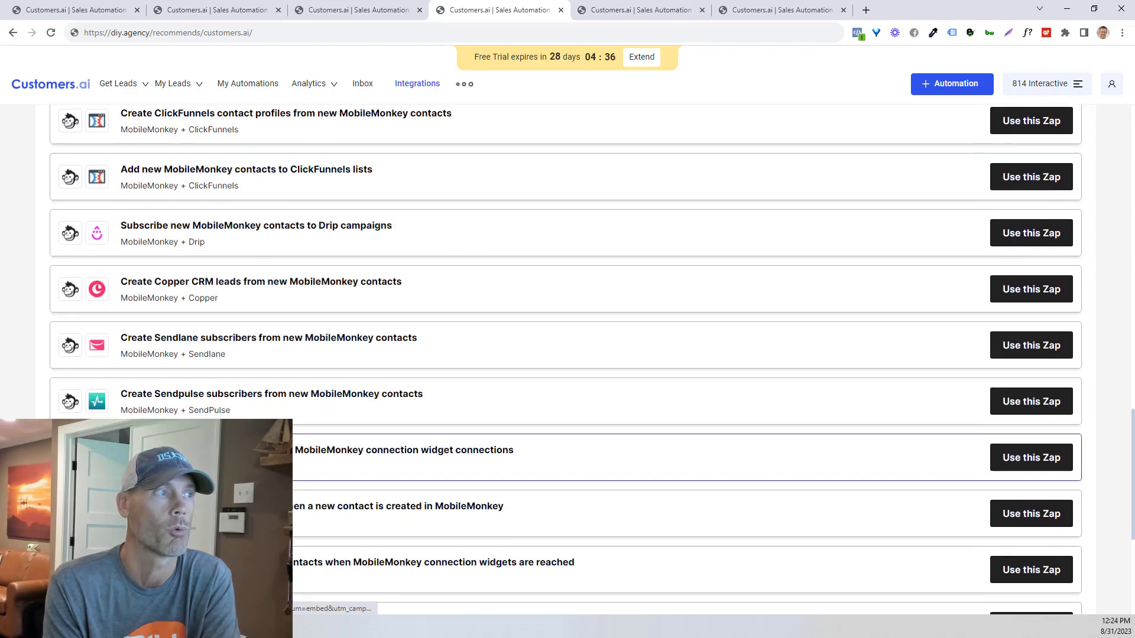
scroll(313, 466, "up", 15)
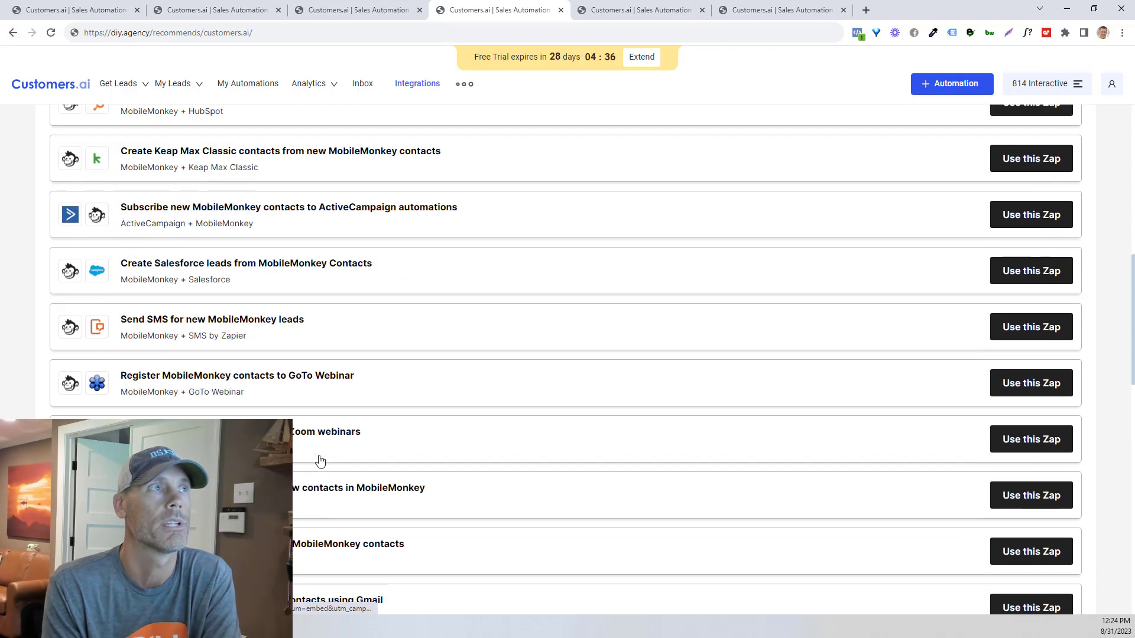
left_click(614, 10)
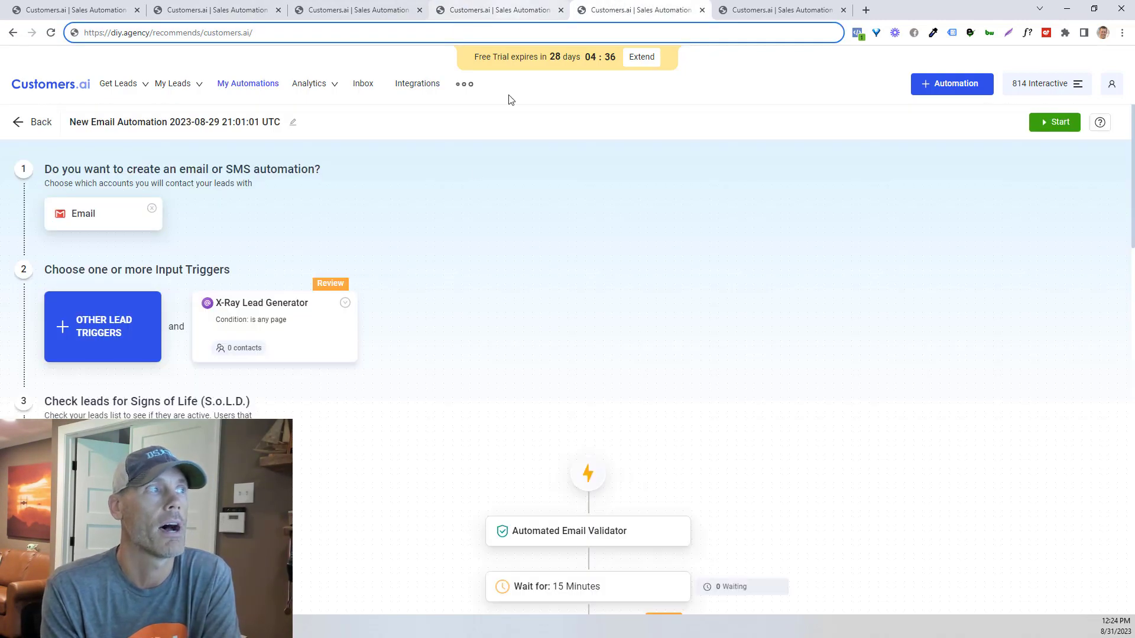
left_click(74, 10)
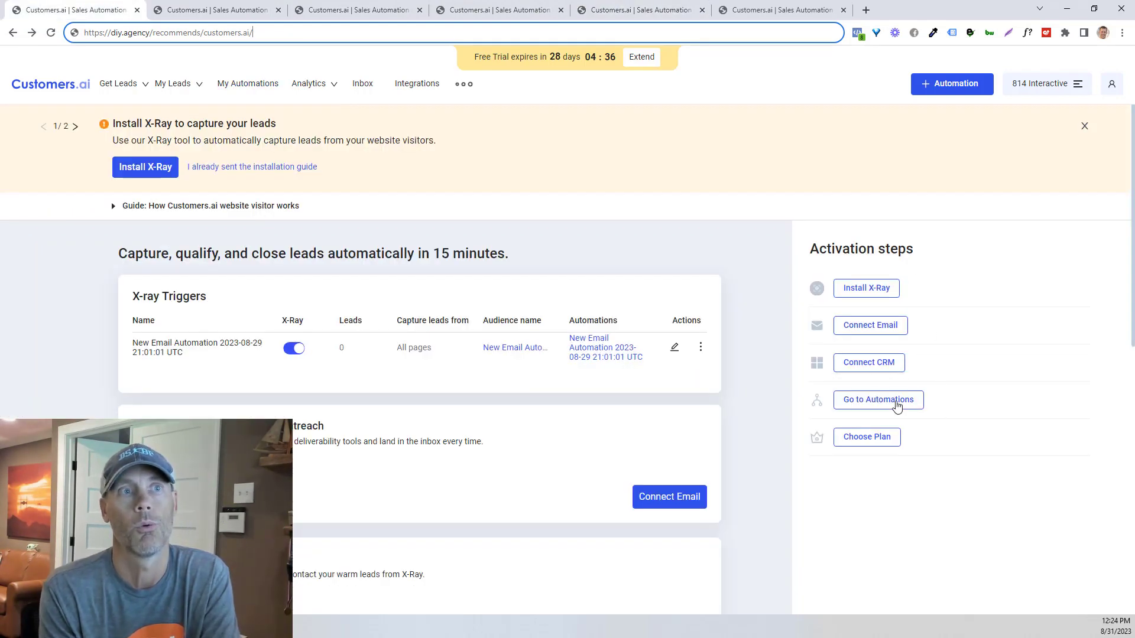
left_click(670, 9)
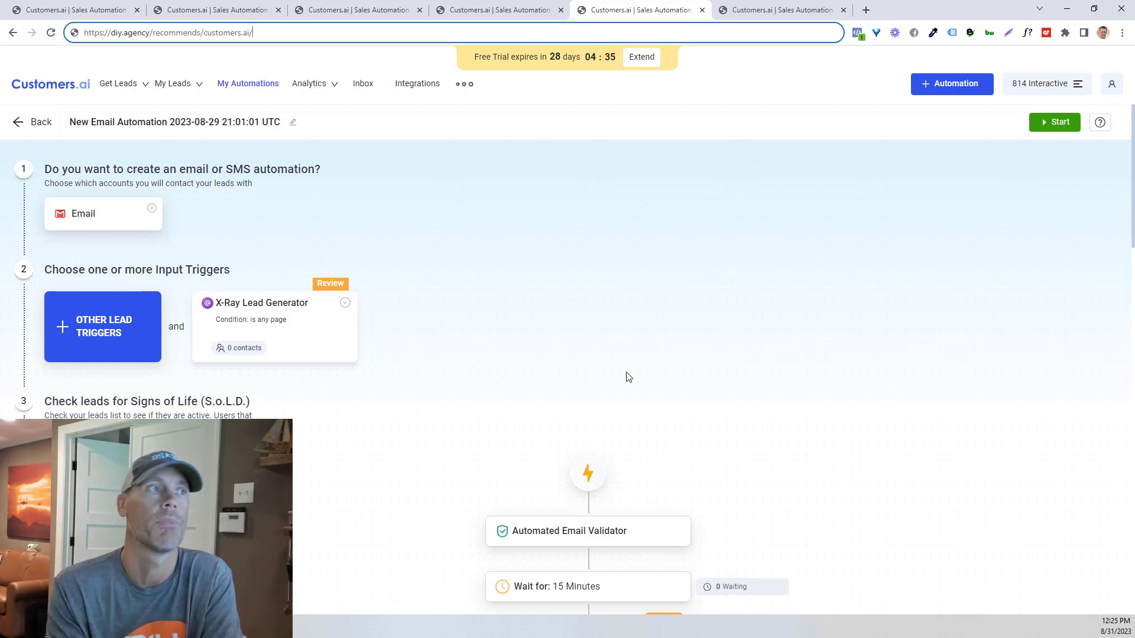
scroll(600, 377, "down", 4)
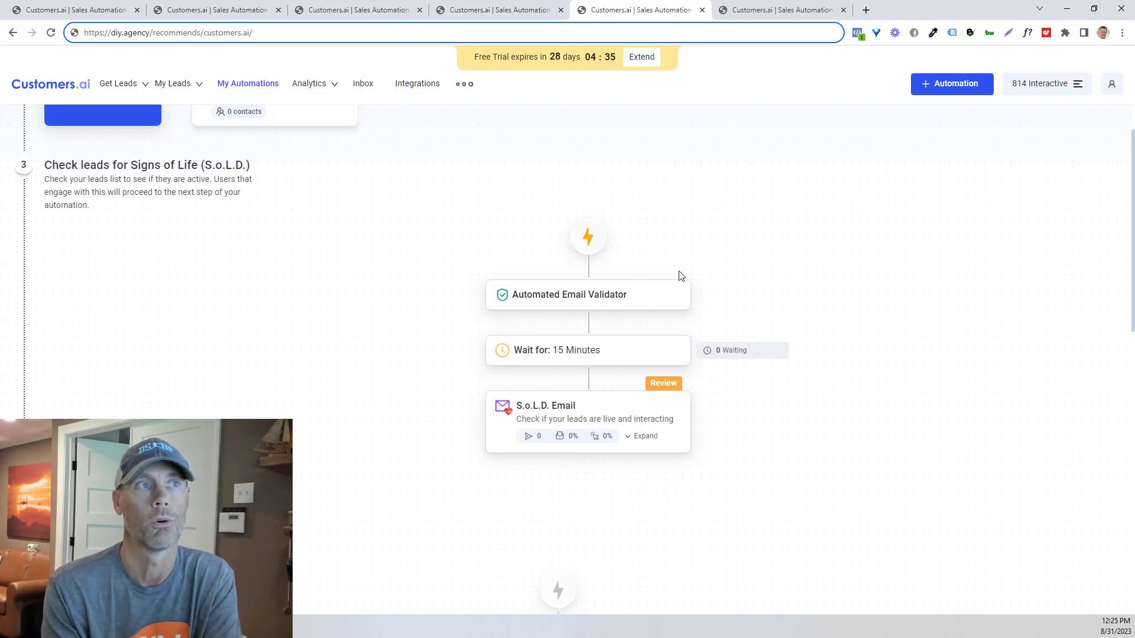
mouse_move(567, 298)
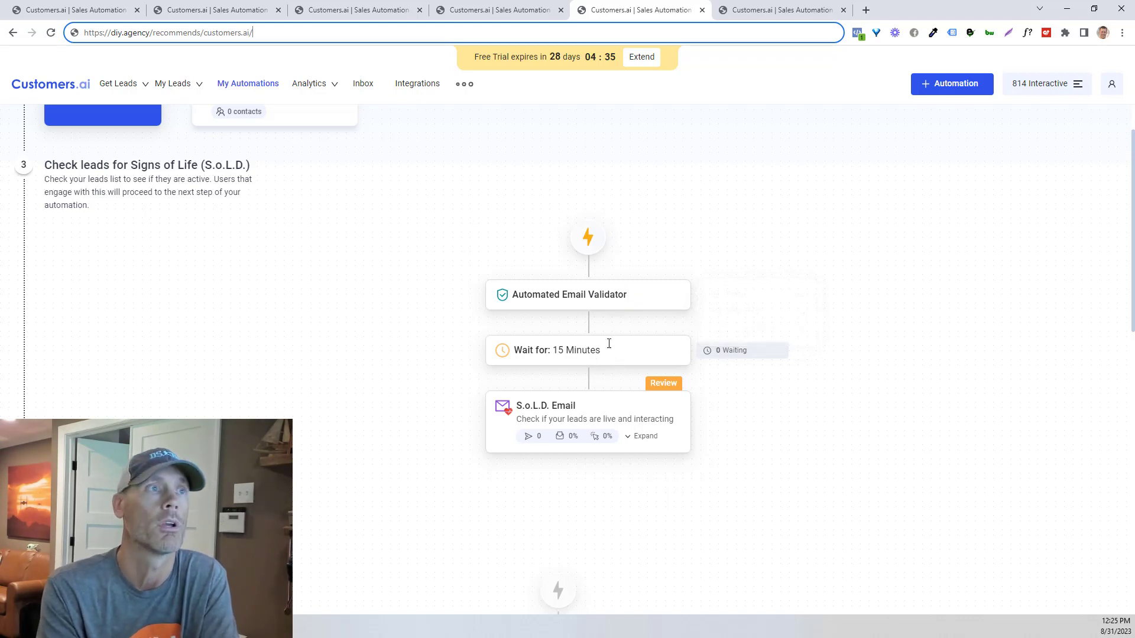
scroll(543, 290, "down", 2)
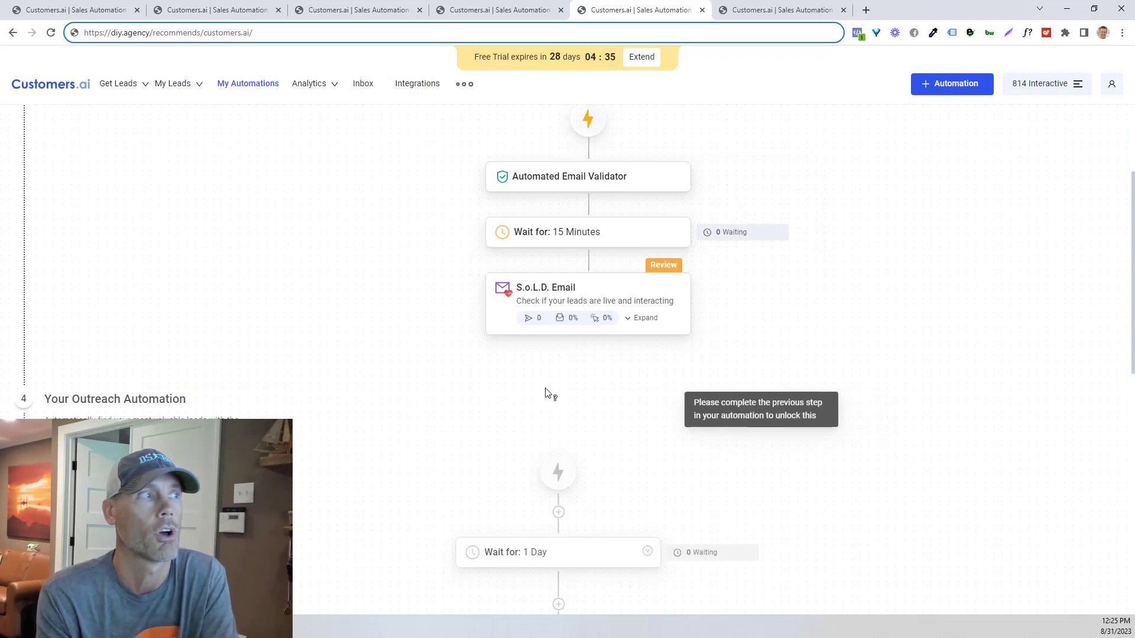
scroll(474, 385, "up", 2)
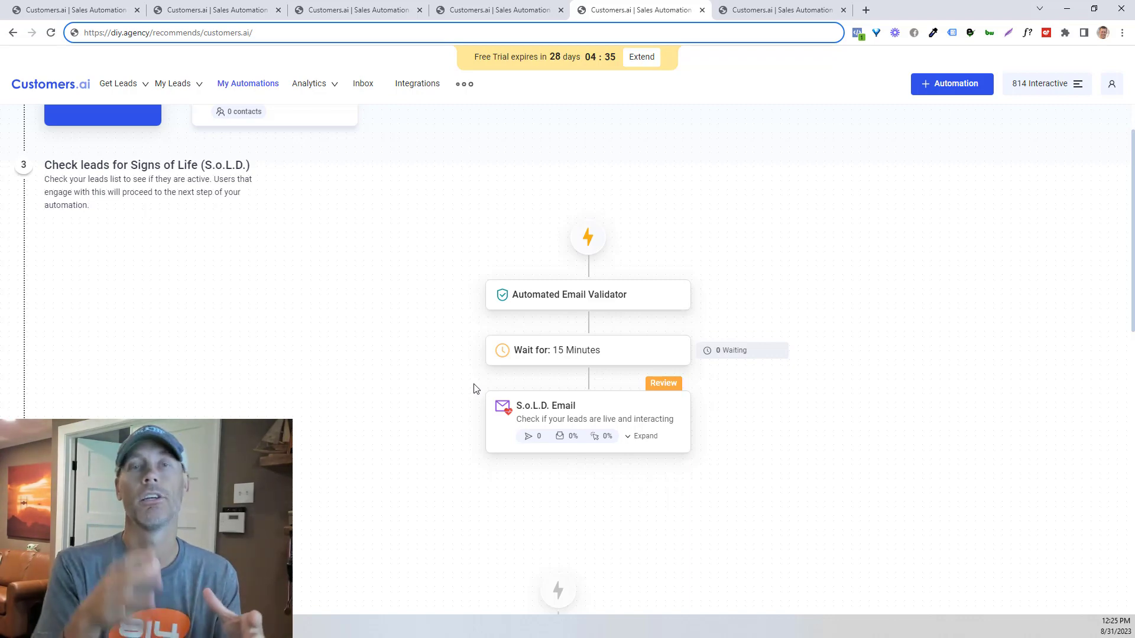
- Scroll through step 4 Your Outreach Automation: email validator, 15-minute wait and S.o.L.D. Email
scroll(578, 387, "down", 3)
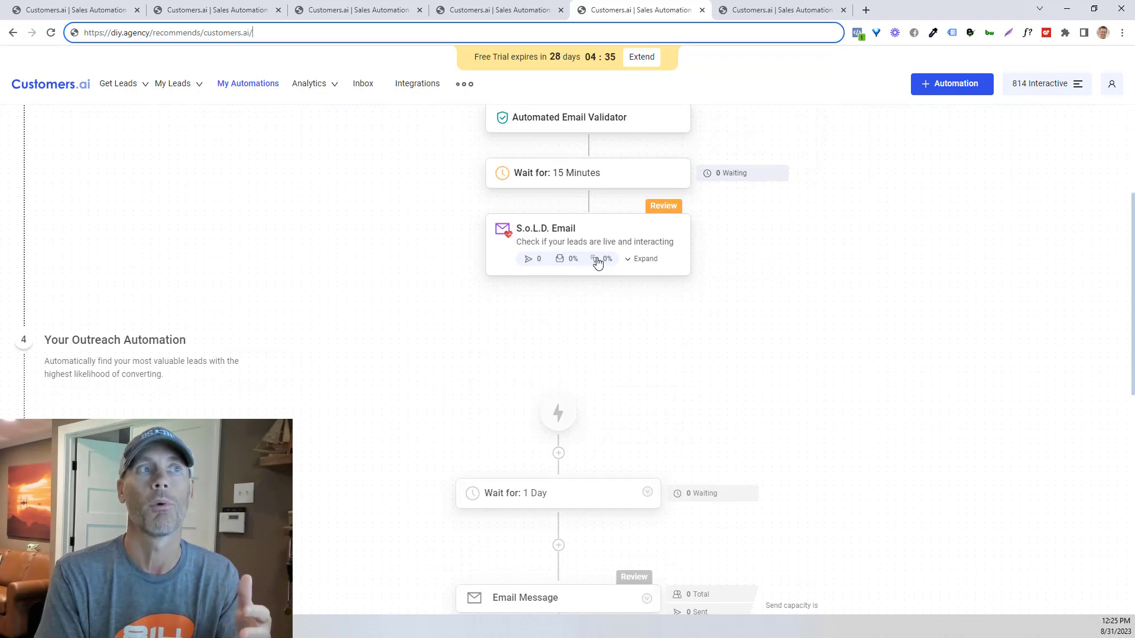
scroll(791, 304, "down", 2)
scroll(768, 311, "down", 2)
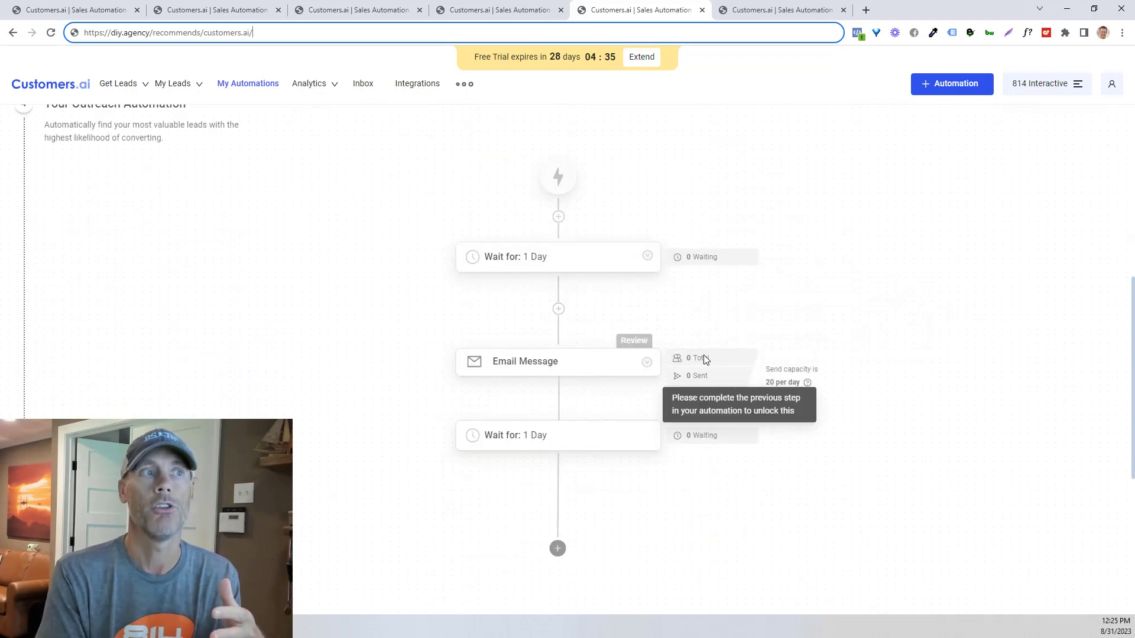
scroll(673, 427, "down", 2)
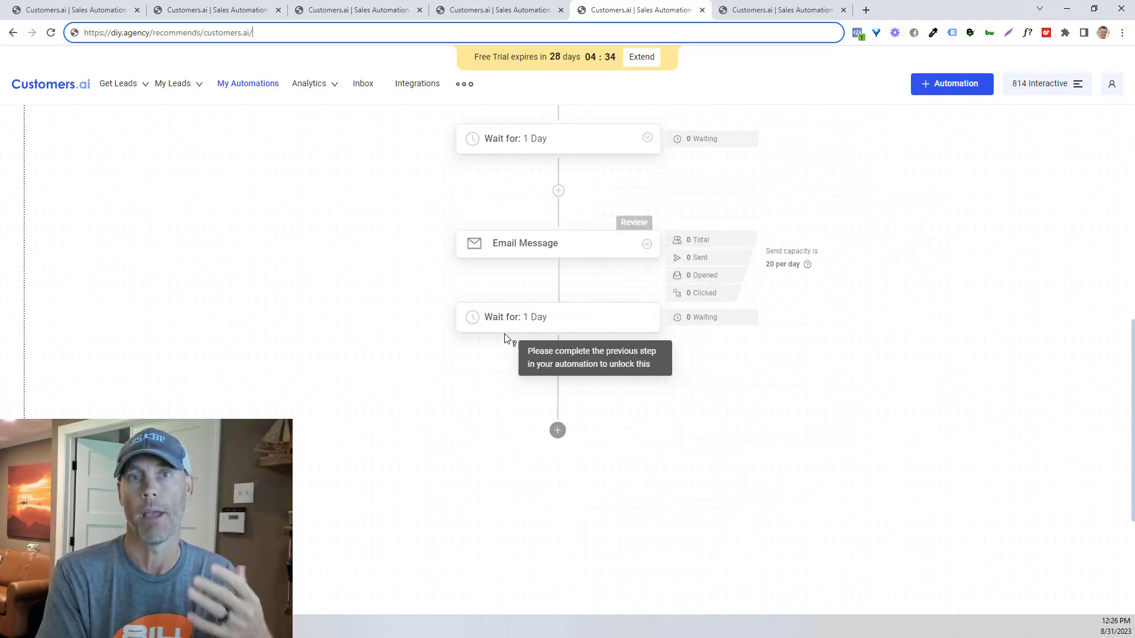
scroll(522, 405, "up", 3)
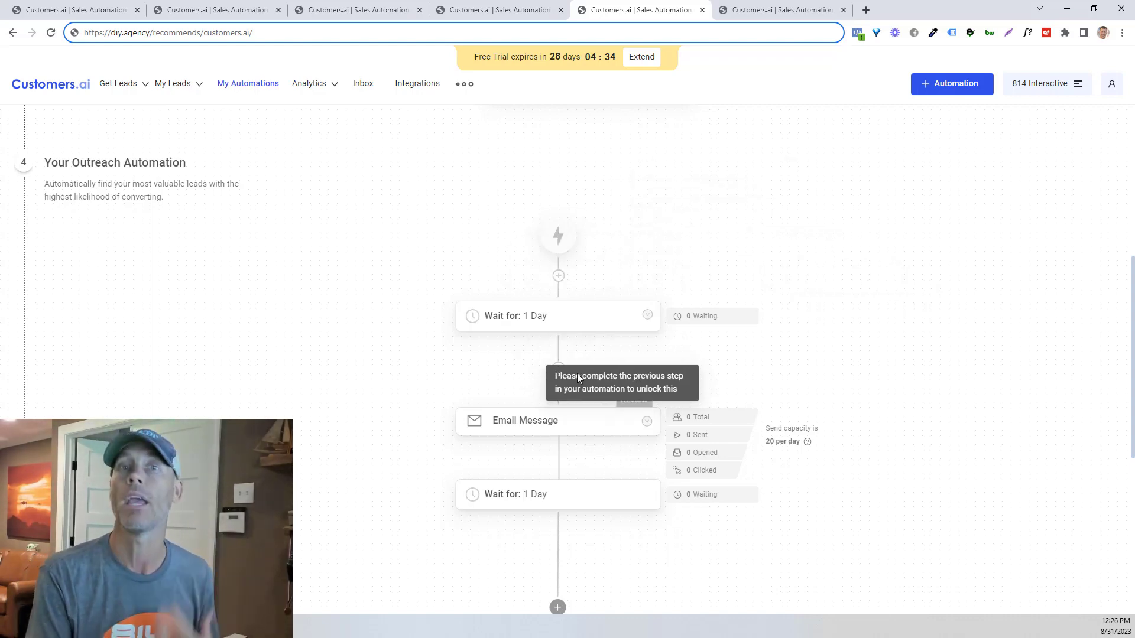
scroll(705, 390, "up", 1)
scroll(751, 396, "up", 5)
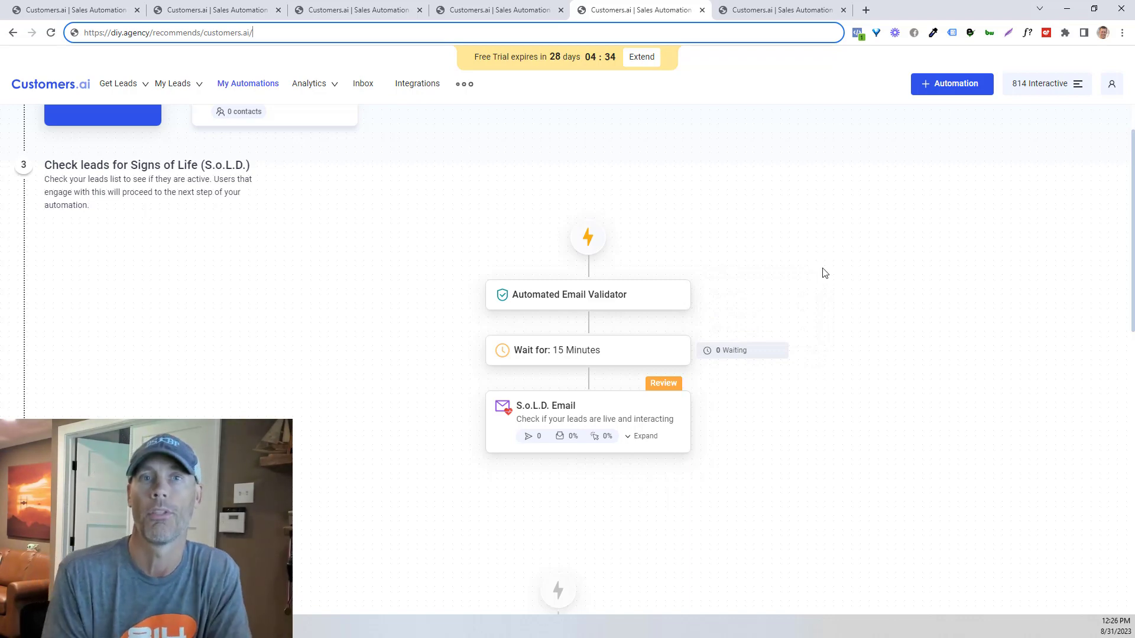
- Return to the X-Ray triggers dashboard and bring up the Upgrade your plan pricing comparison
left_click(124, 9)
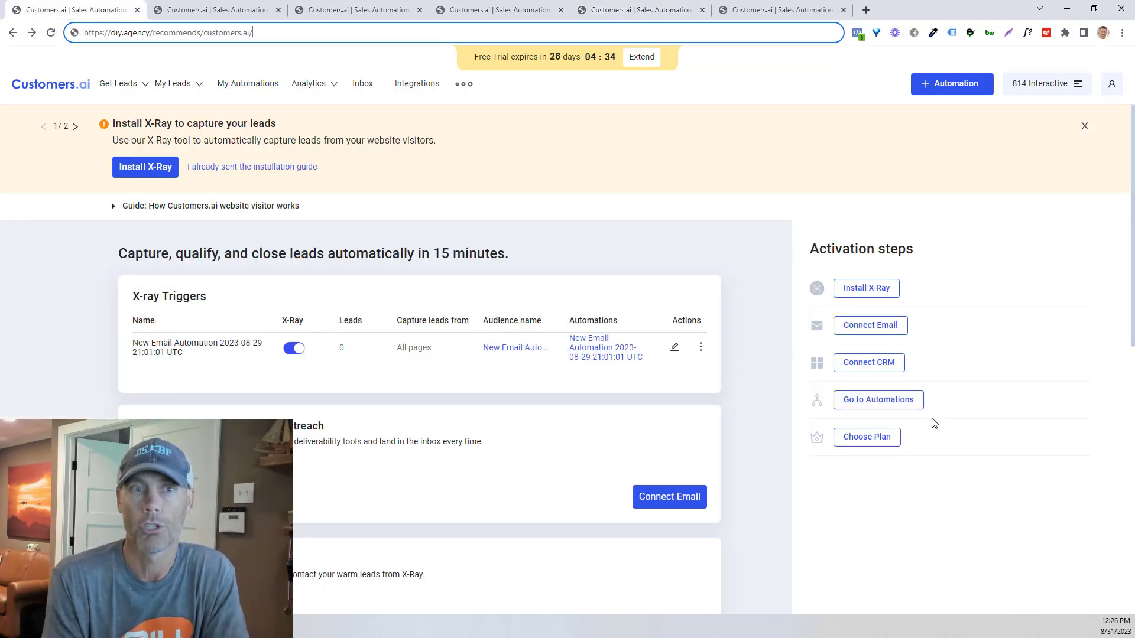
left_click(771, 8)
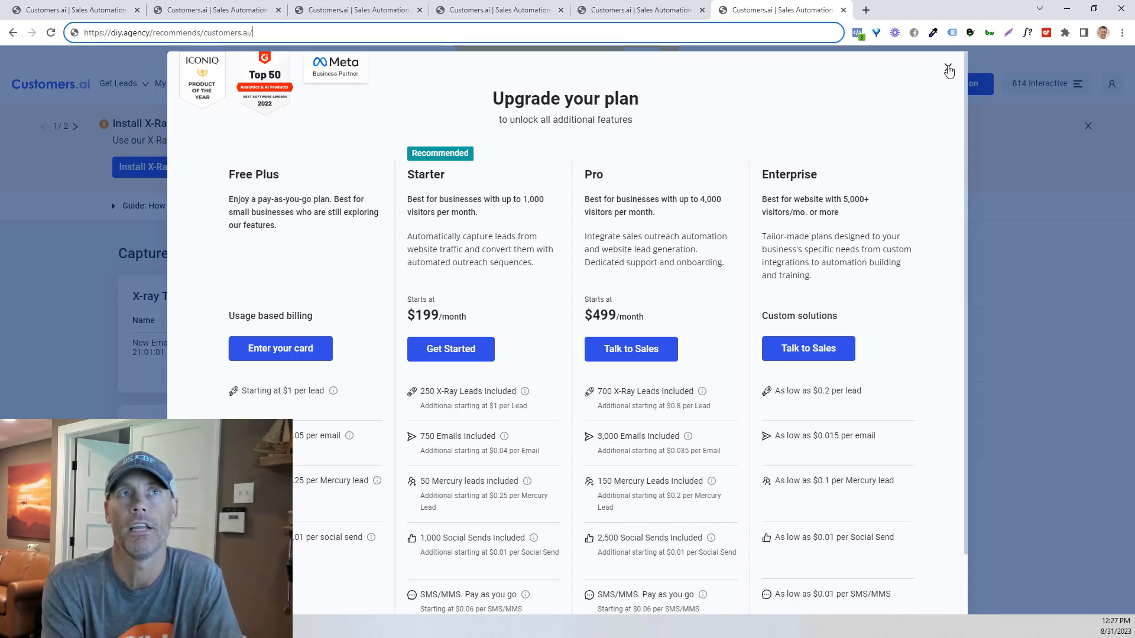
- Look over the Free Plus, Starter, Pro and Enterprise plans, then close the pricing dialog
scroll(688, 222, "down", 1)
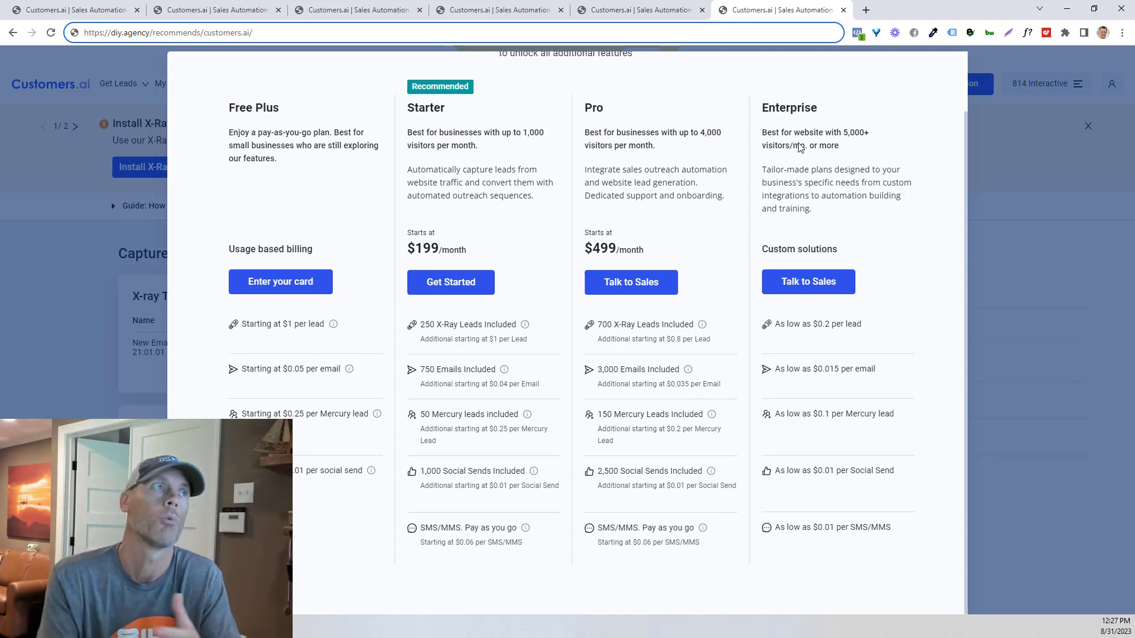
scroll(330, 195, "up", 2)
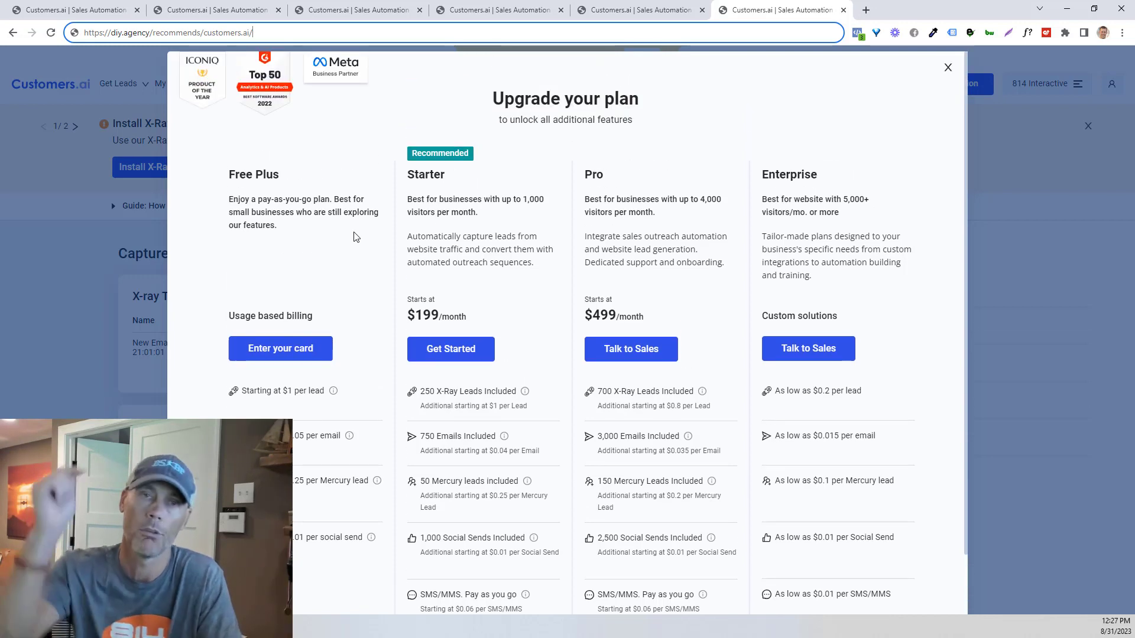
left_click(949, 69)
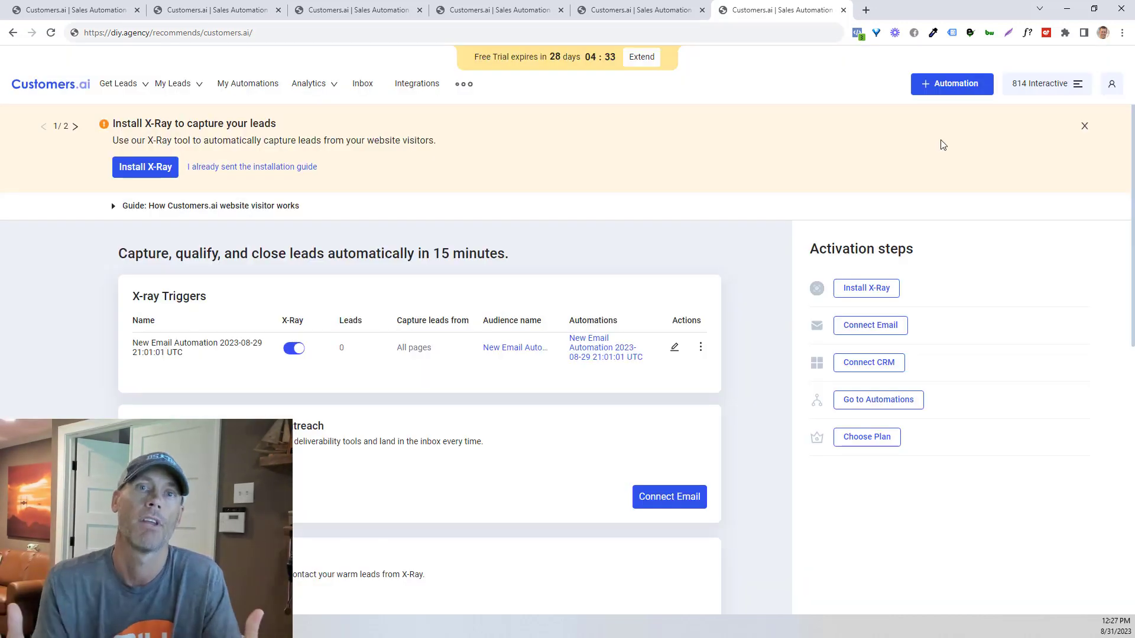